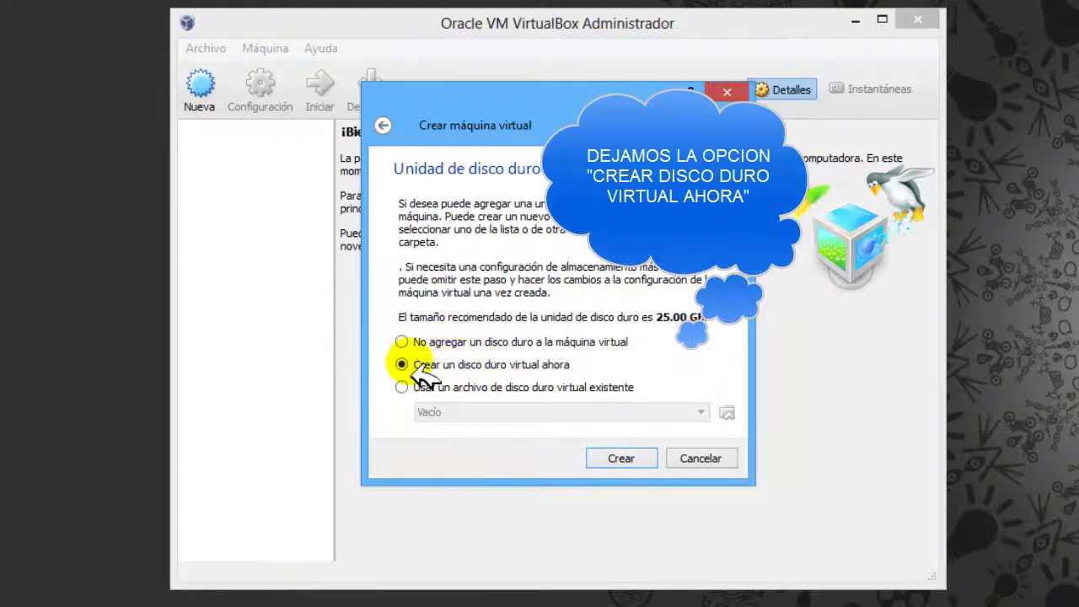
Create a 25.00 GB fixed-size VDI disk named windows 8.vdi for the windows 8 VM.
click(628, 461)
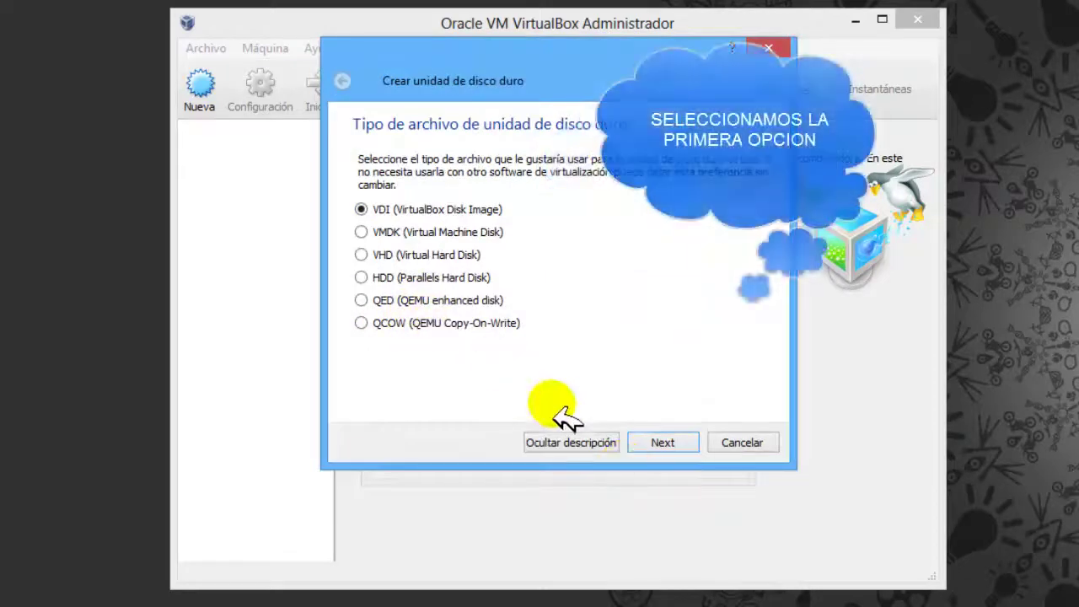
click(663, 444)
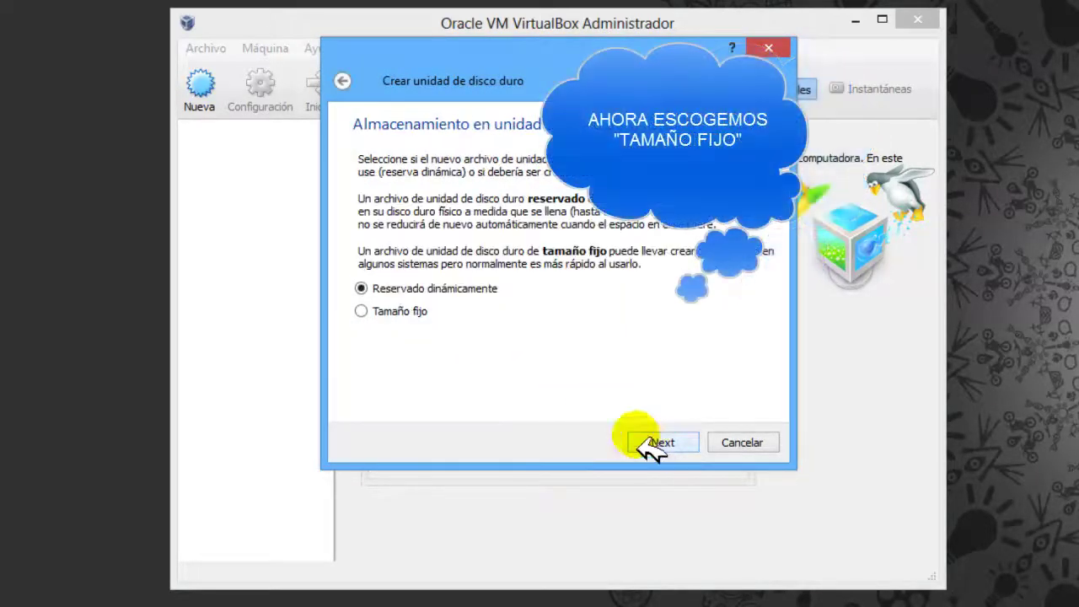
click(399, 310)
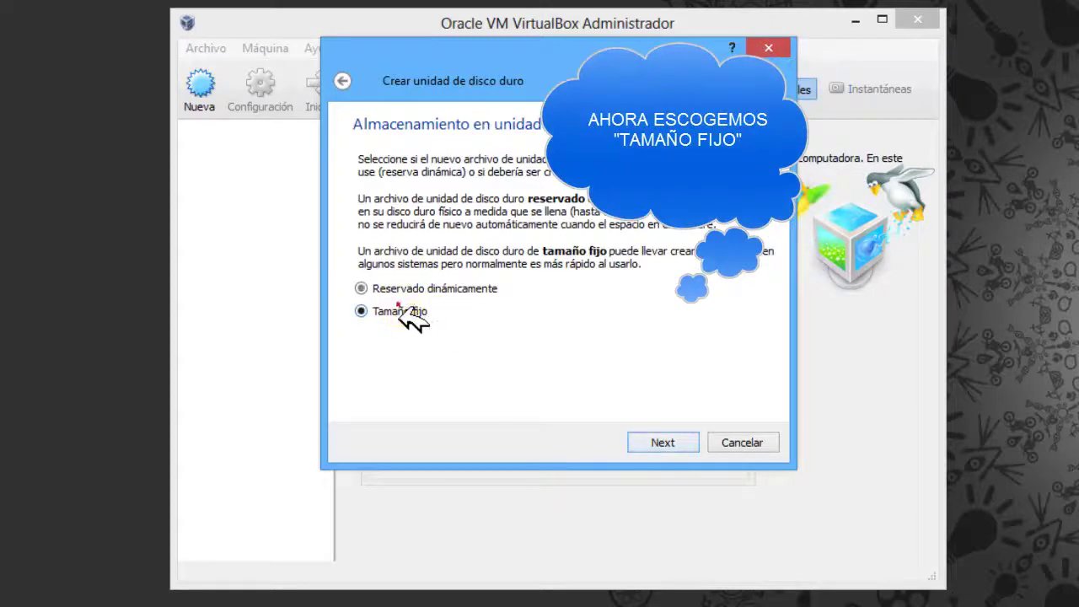
click(668, 443)
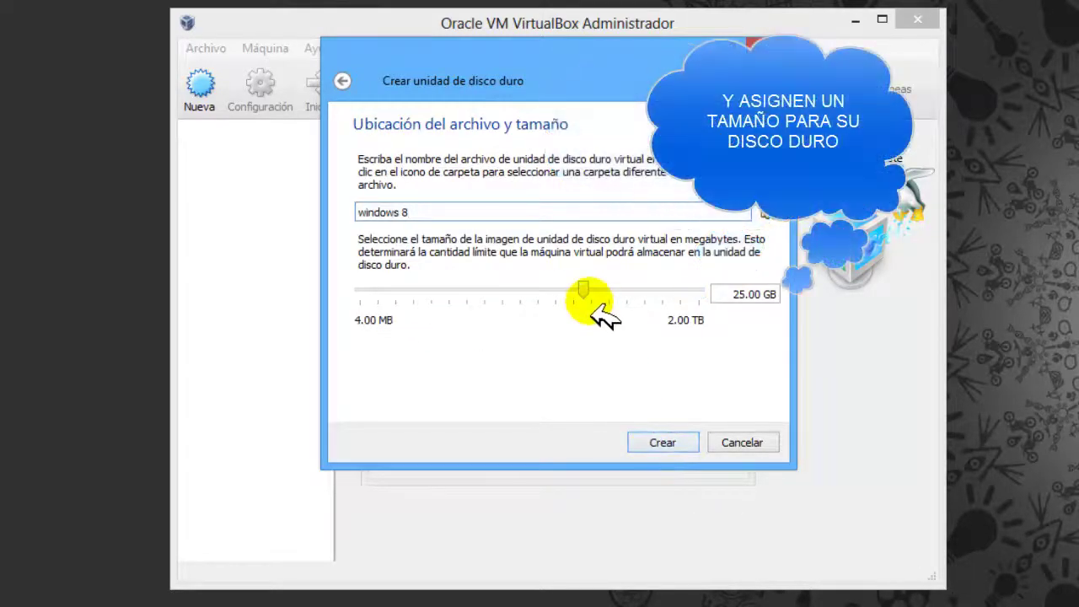
click(666, 446)
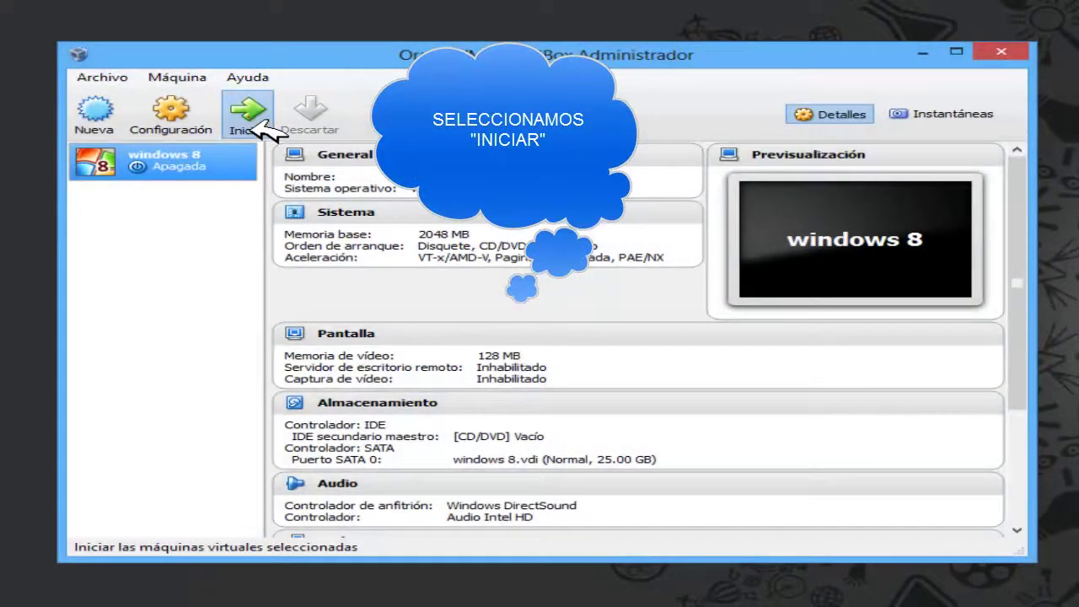
Start the windows 8 VM from the es_windows_8_x86_dvd__915471.iso image in Documentos.
click(253, 118)
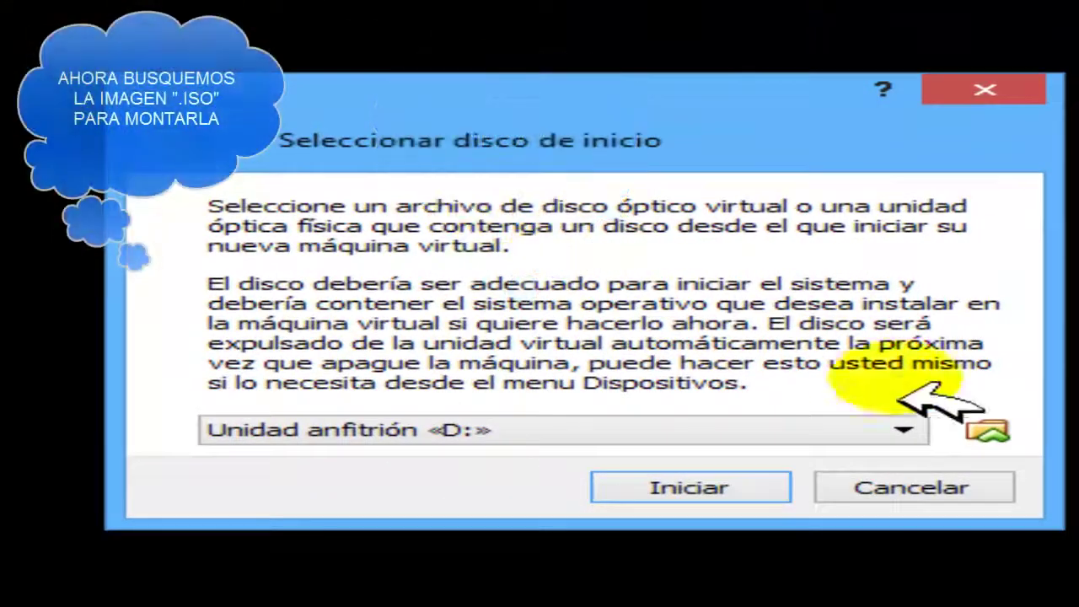
click(989, 430)
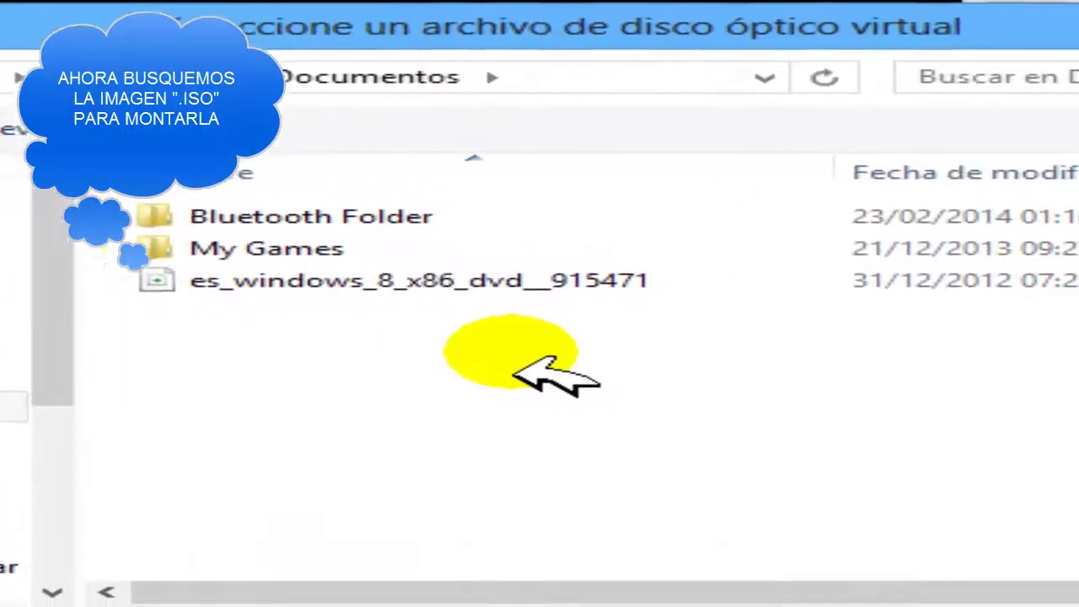
click(733, 319)
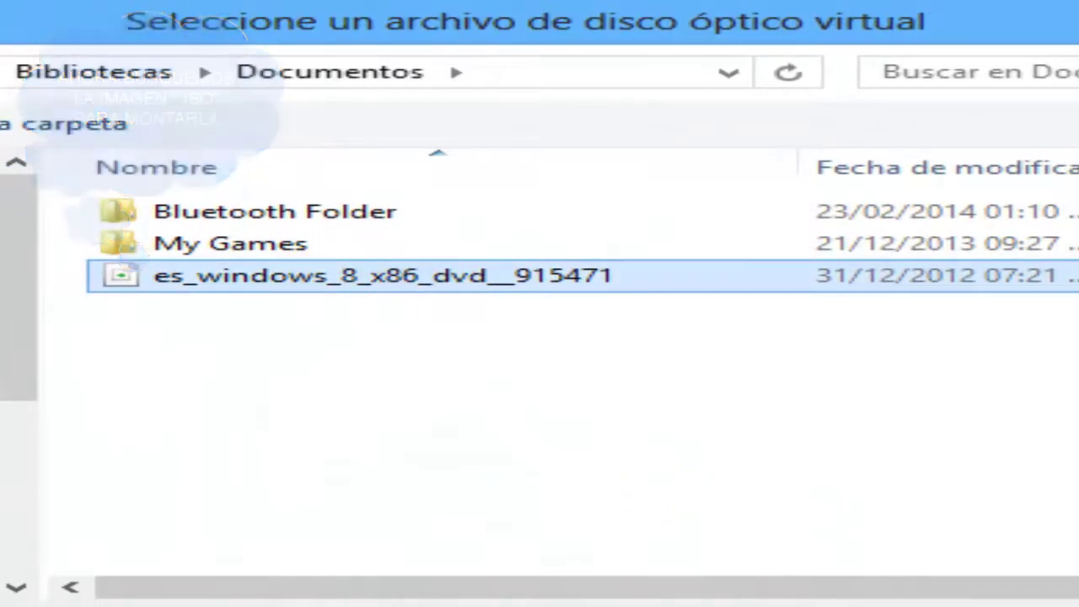
key(Return)
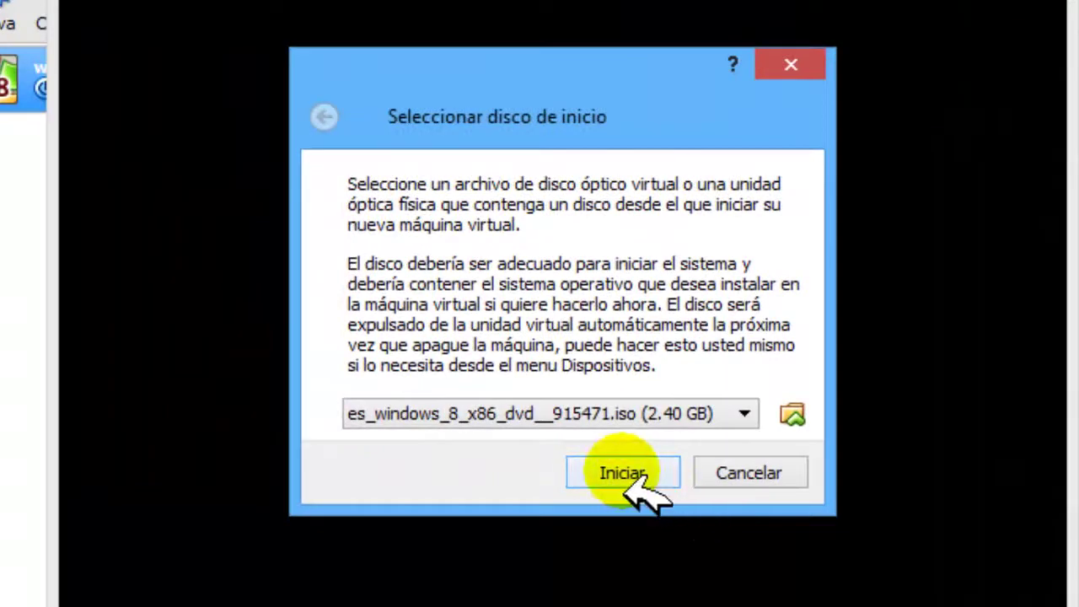
click(624, 474)
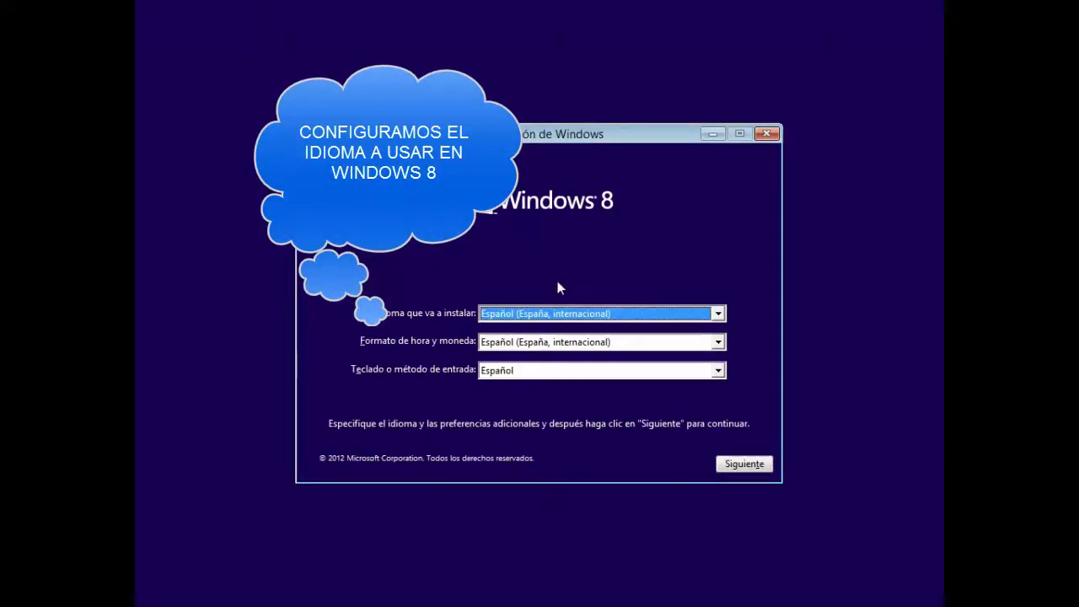
Set Español (México) time format and Latinoamérica keyboard, then begin installing Windows 8.
click(593, 313)
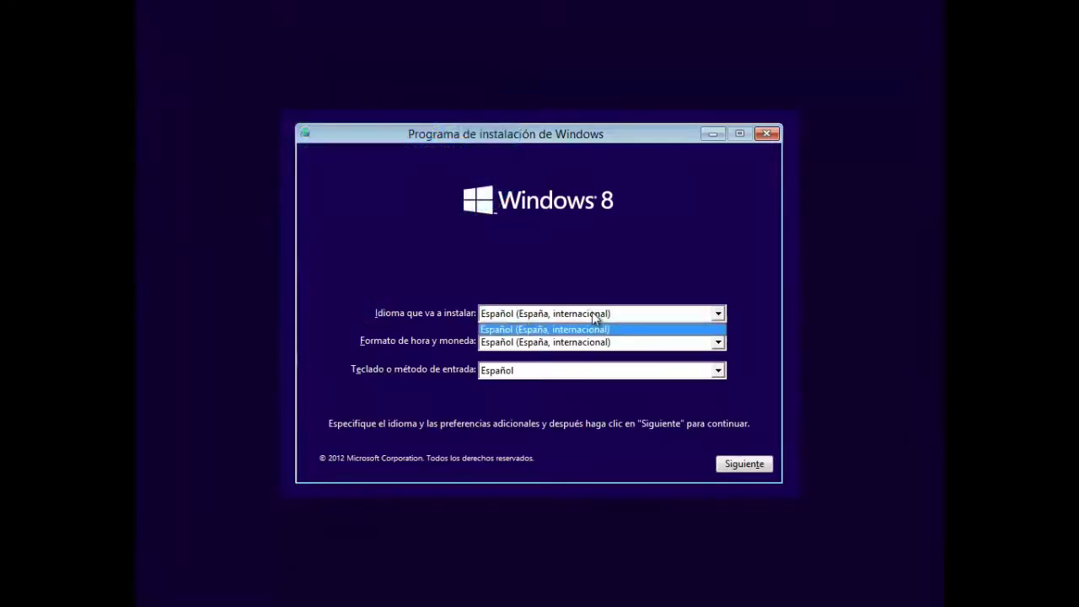
click(595, 315)
click(593, 343)
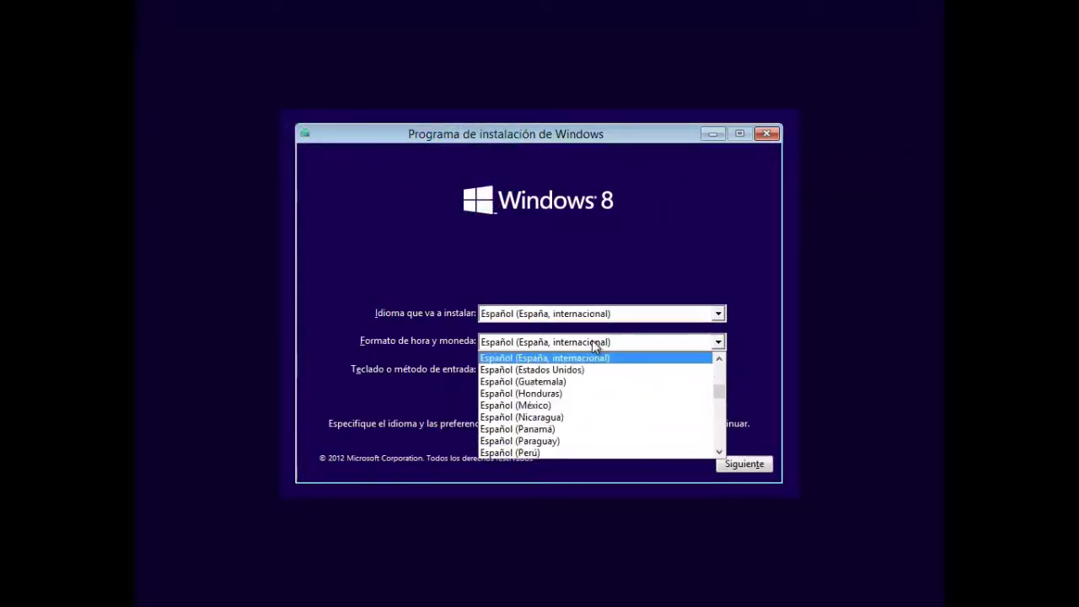
click(588, 407)
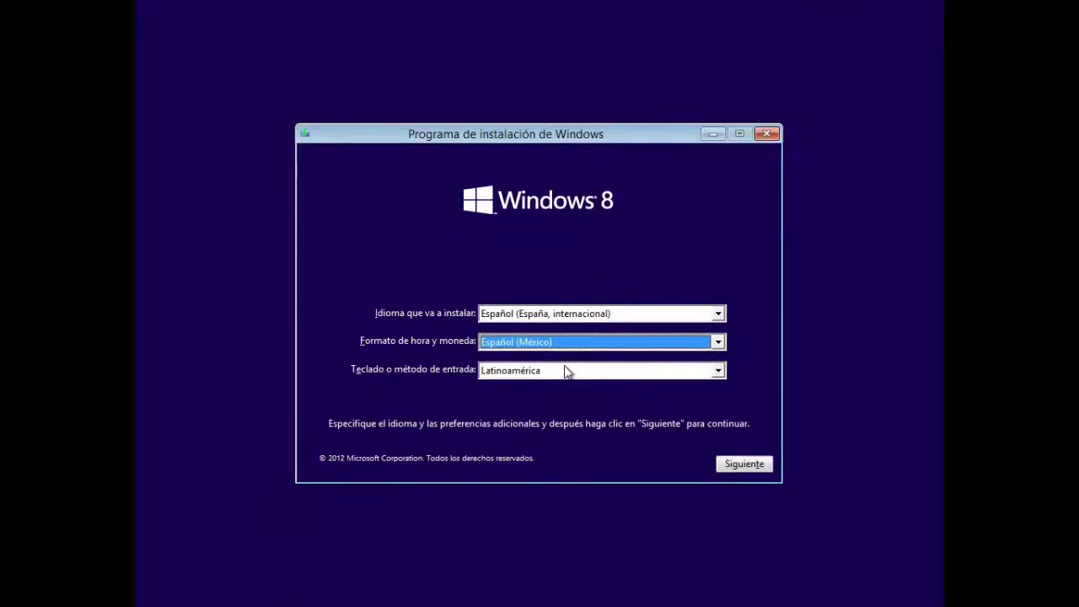
click(564, 367)
click(565, 367)
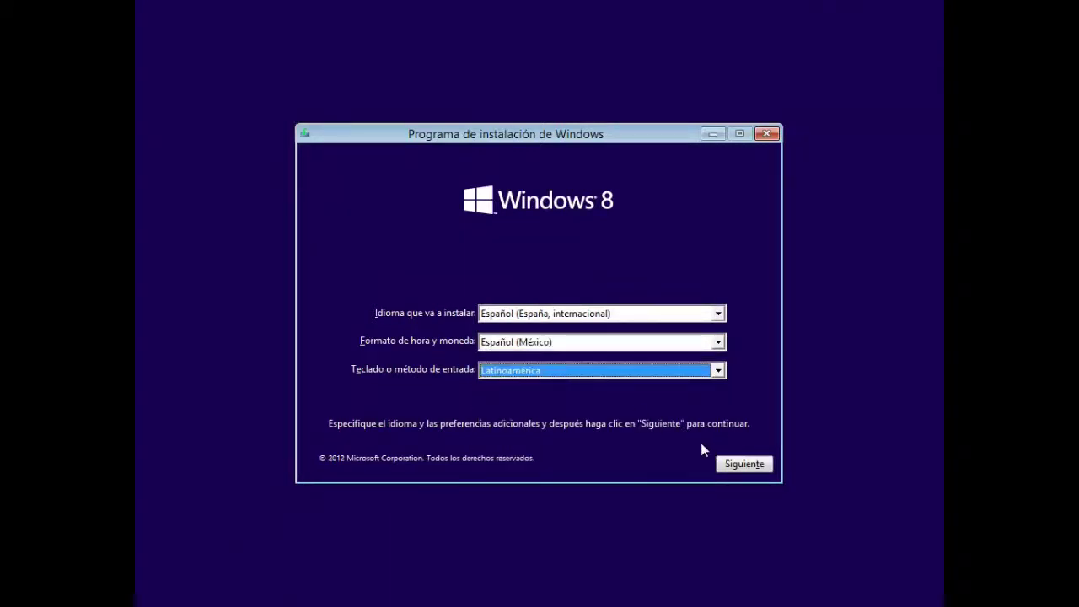
click(732, 466)
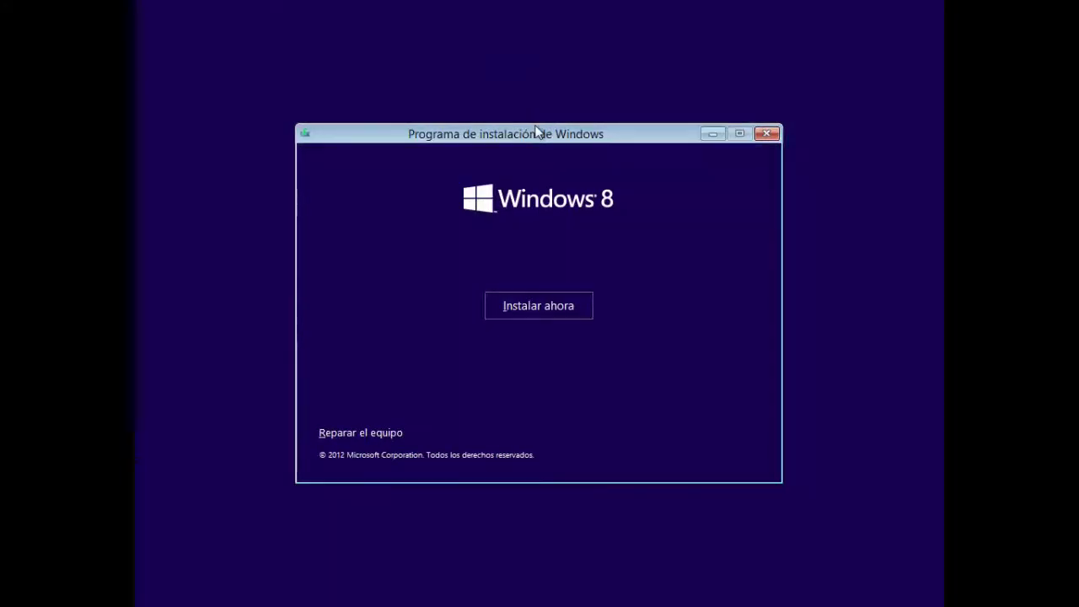
drag(536, 131, 539, 72)
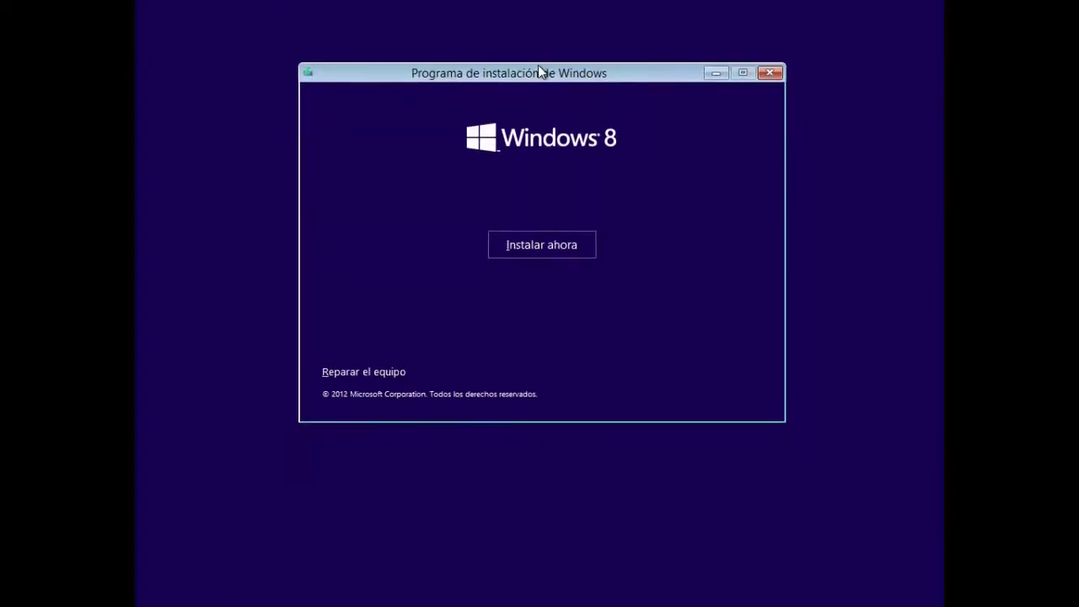
click(542, 247)
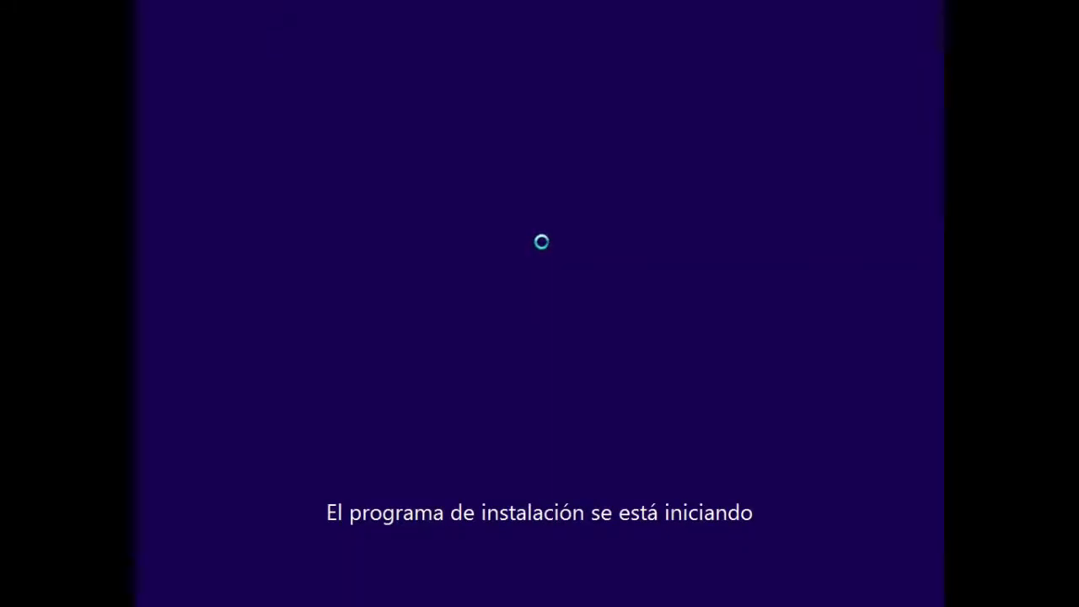
Enter the Windows 8 product key and continue to the license terms.
text(XKY)
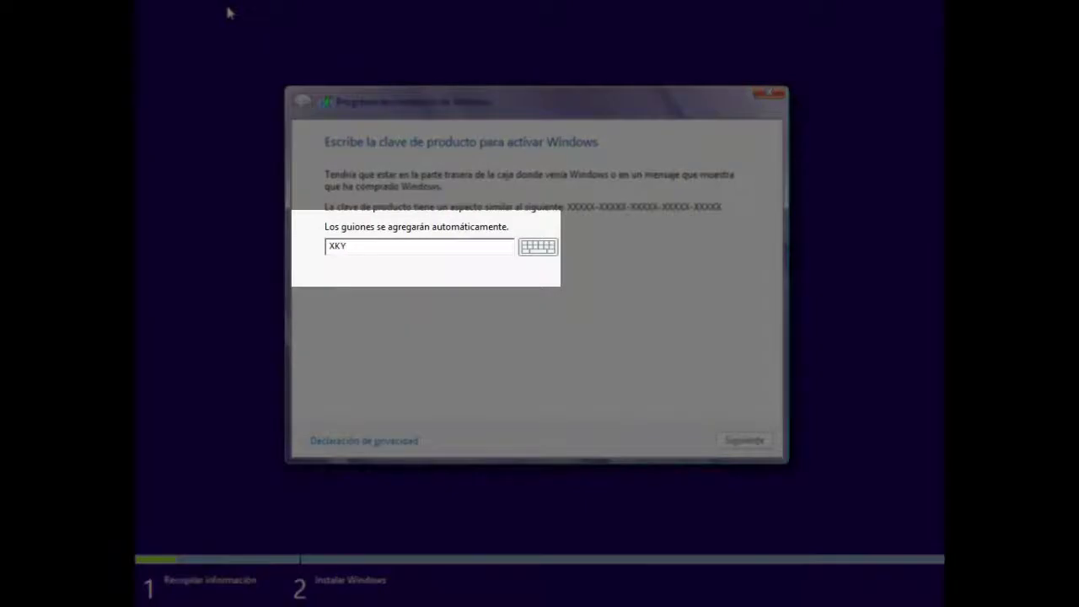
text(4K-2NRWR-8F)
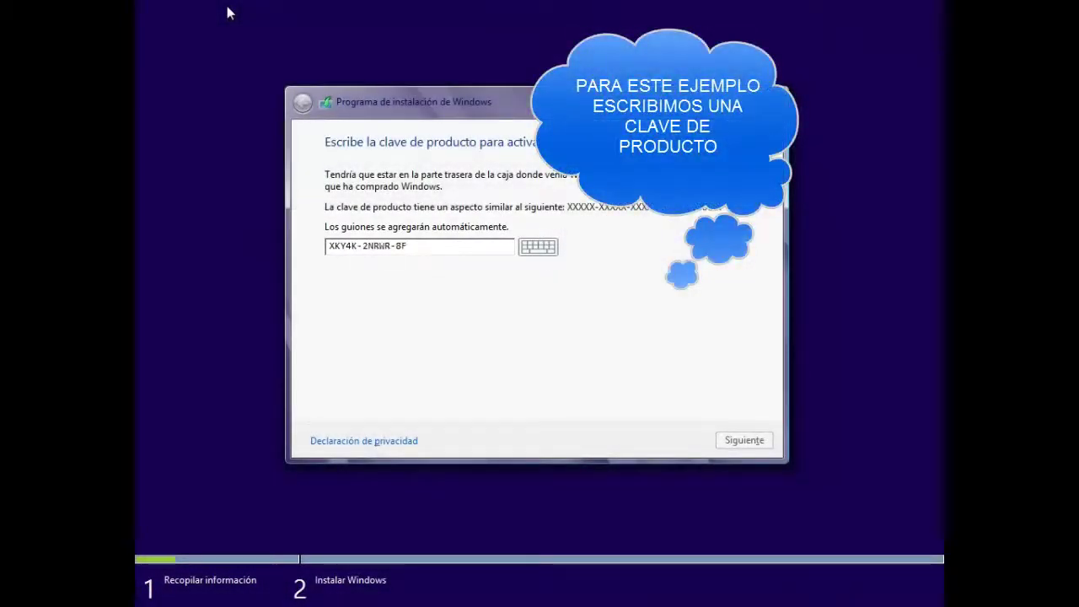
text(6P2)
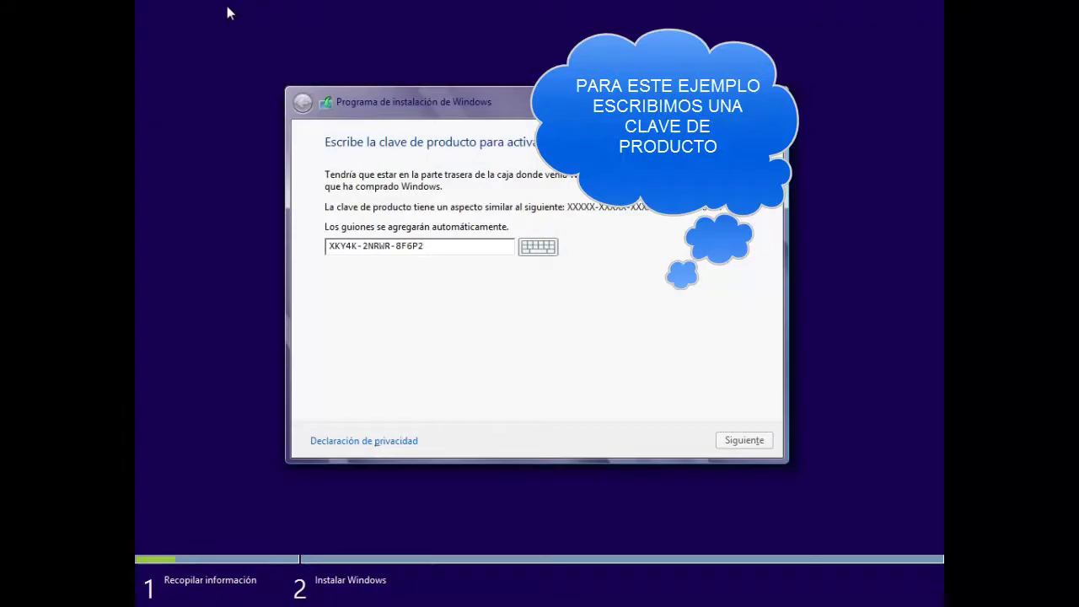
text(-448RF-CRYQH)
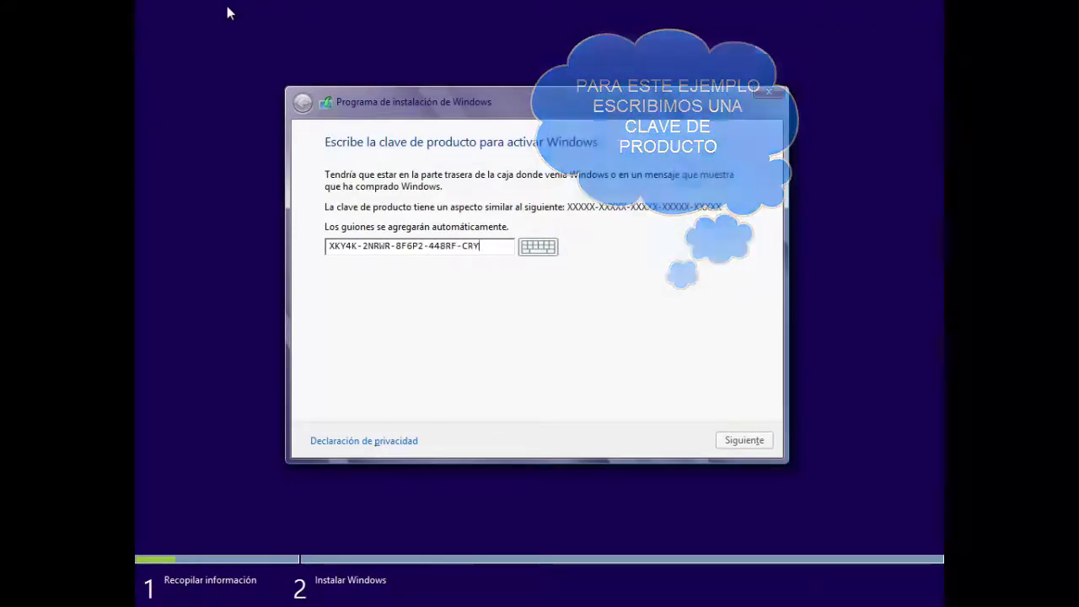
click(734, 438)
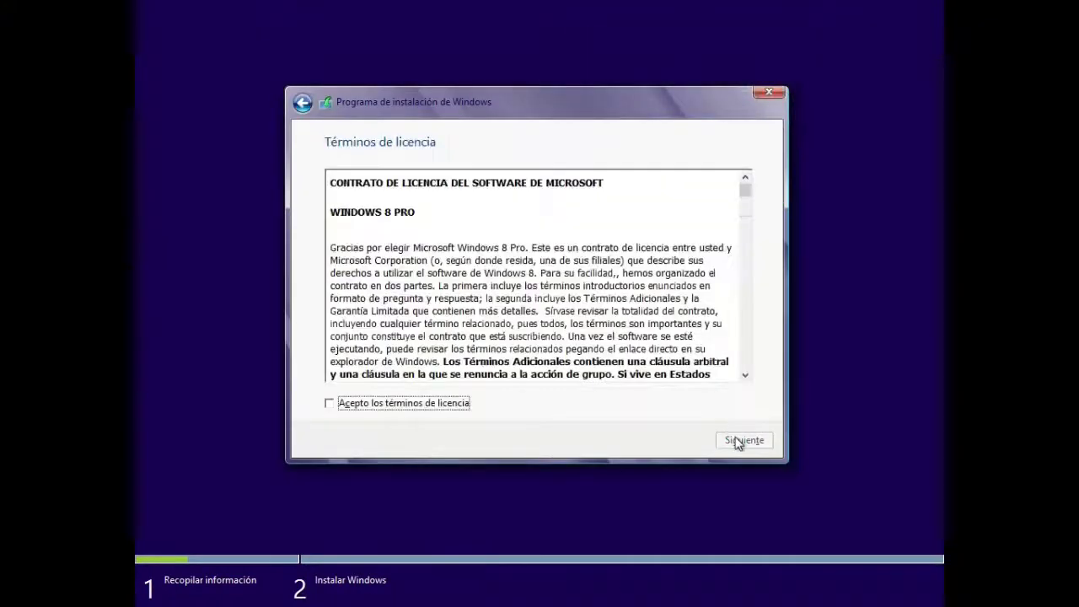
Accept the Windows 8 Pro license terms and choose the Personalizada custom installation.
click(330, 404)
click(745, 442)
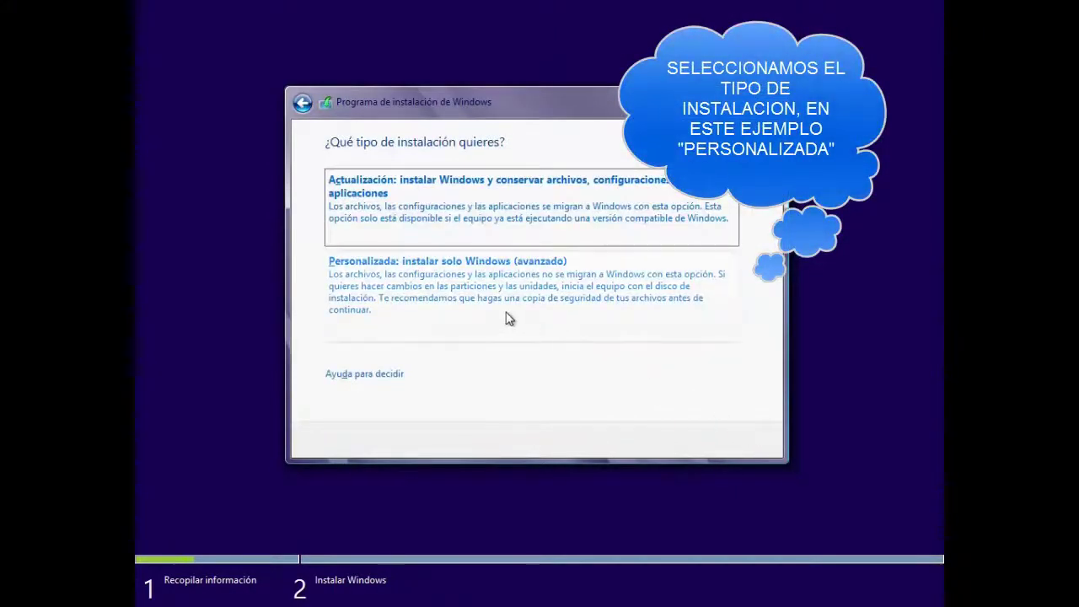
click(460, 269)
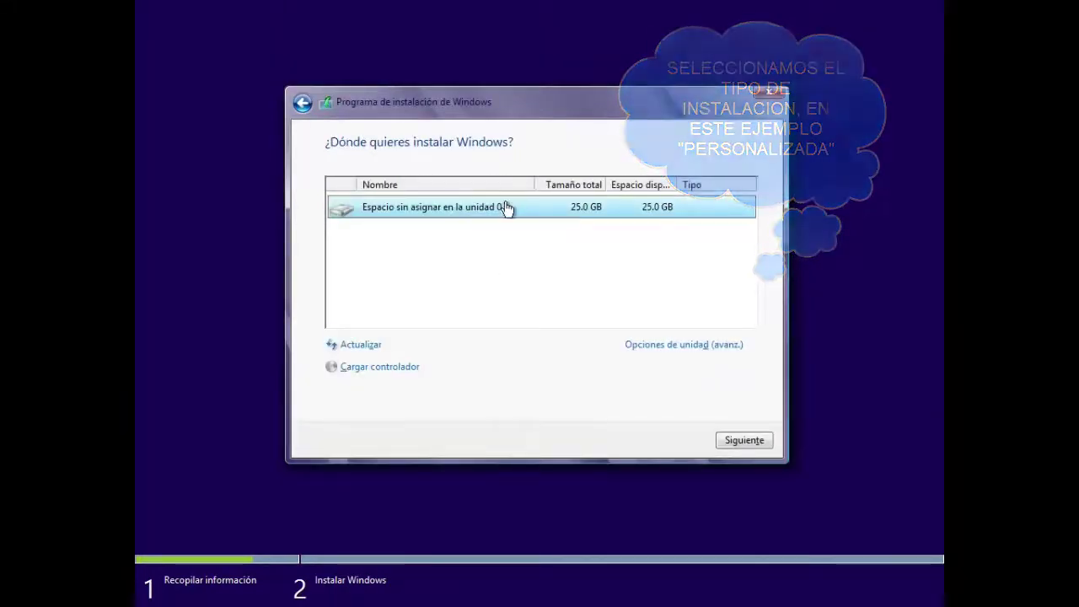
Create a 25600 MB partition on drive 0 and format the resulting 24.7 GB Partición 2.
click(647, 347)
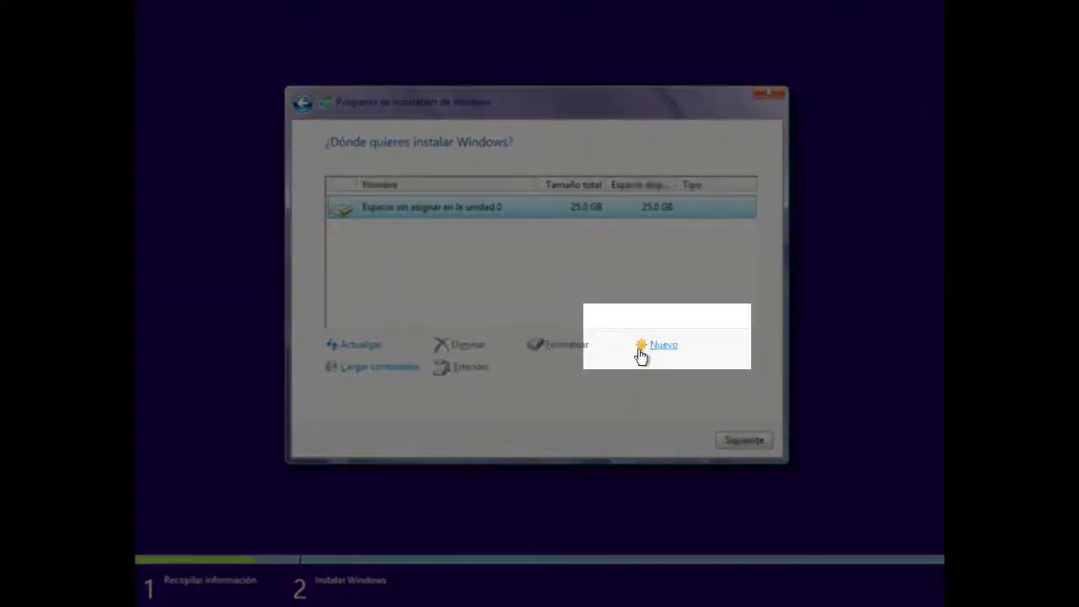
click(641, 345)
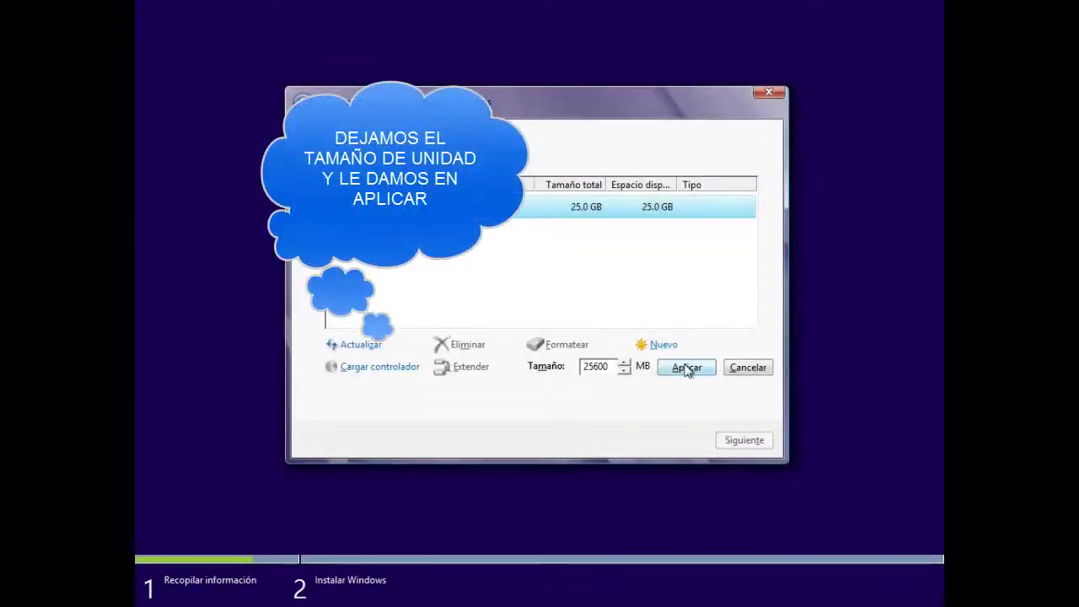
click(687, 367)
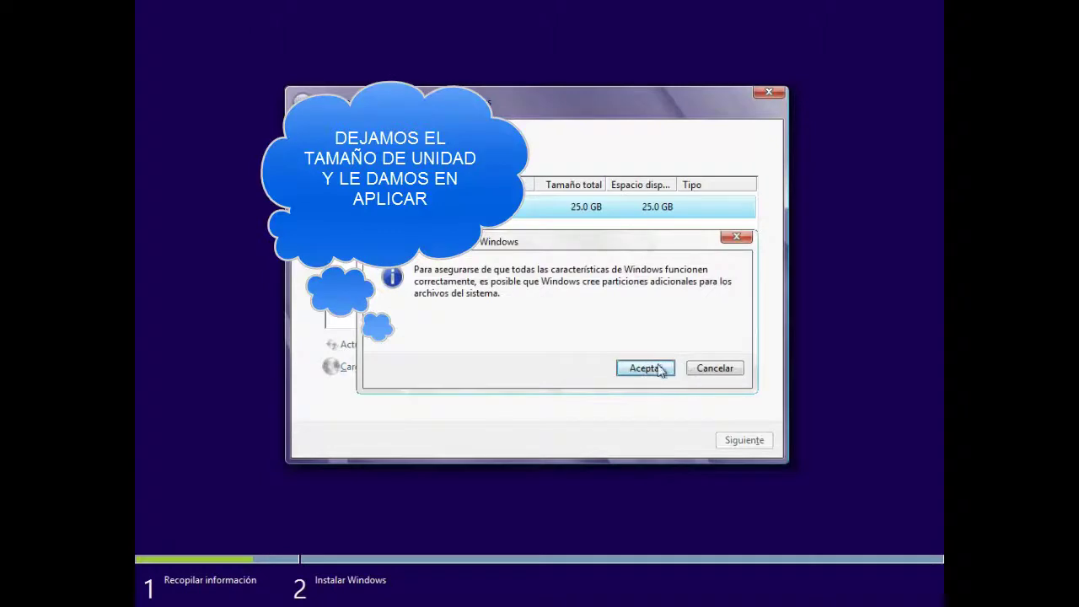
click(645, 369)
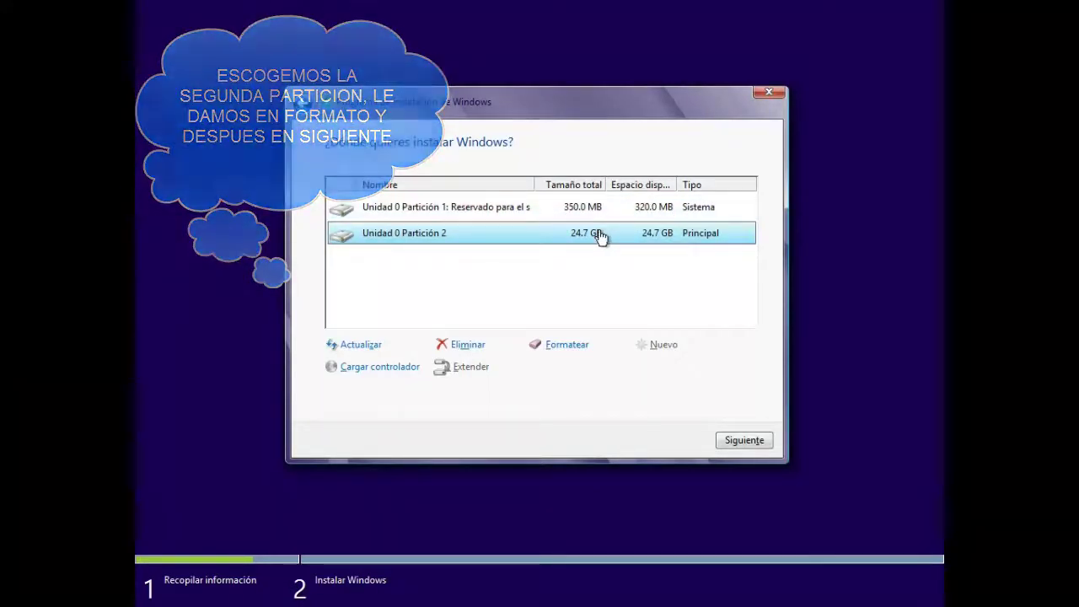
click(567, 345)
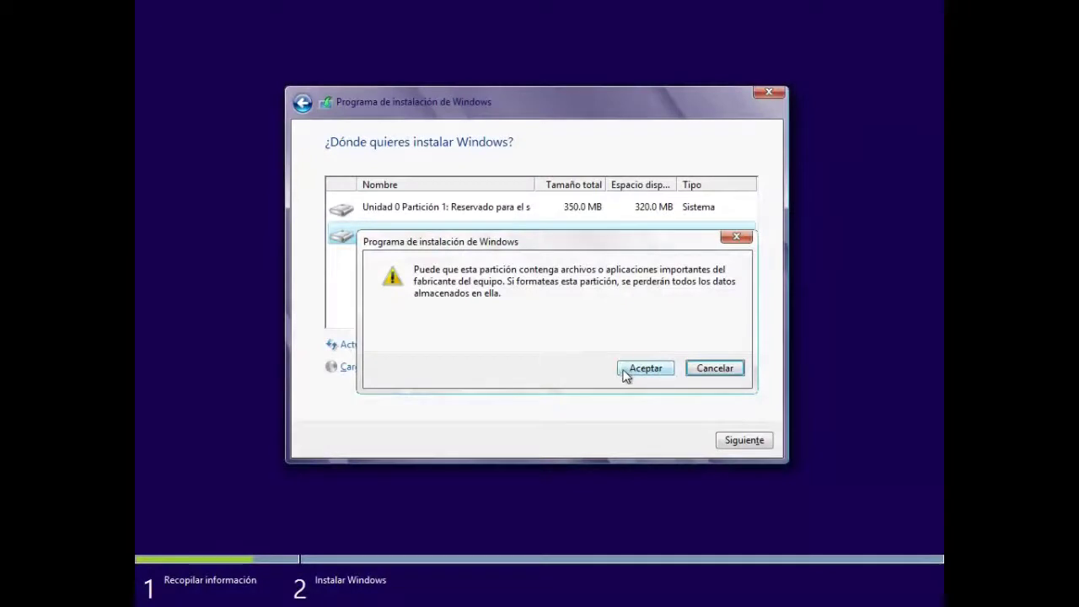
click(626, 371)
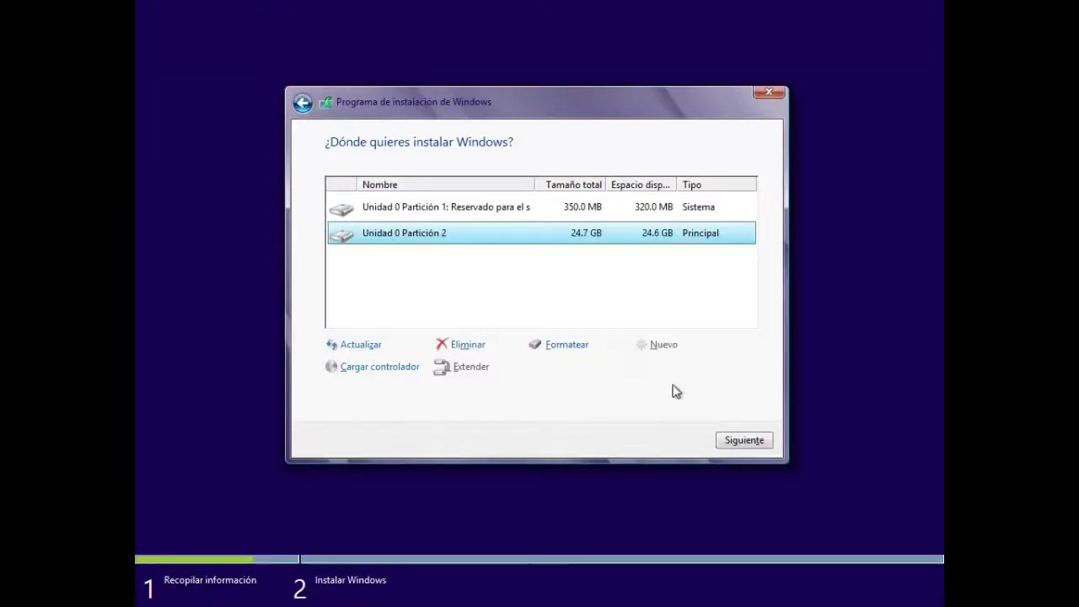
Install Windows 8 onto the formatted 24.7 GB Partición 2.
click(732, 444)
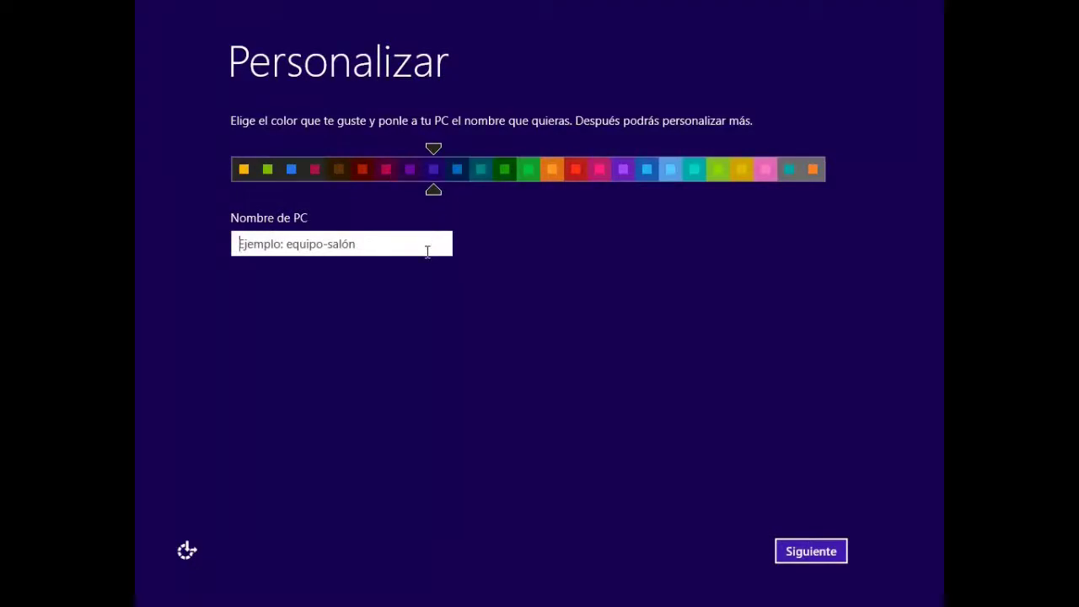
Enter a PC name and pick the blue colour scheme on the Personalizar page.
text(oscar)
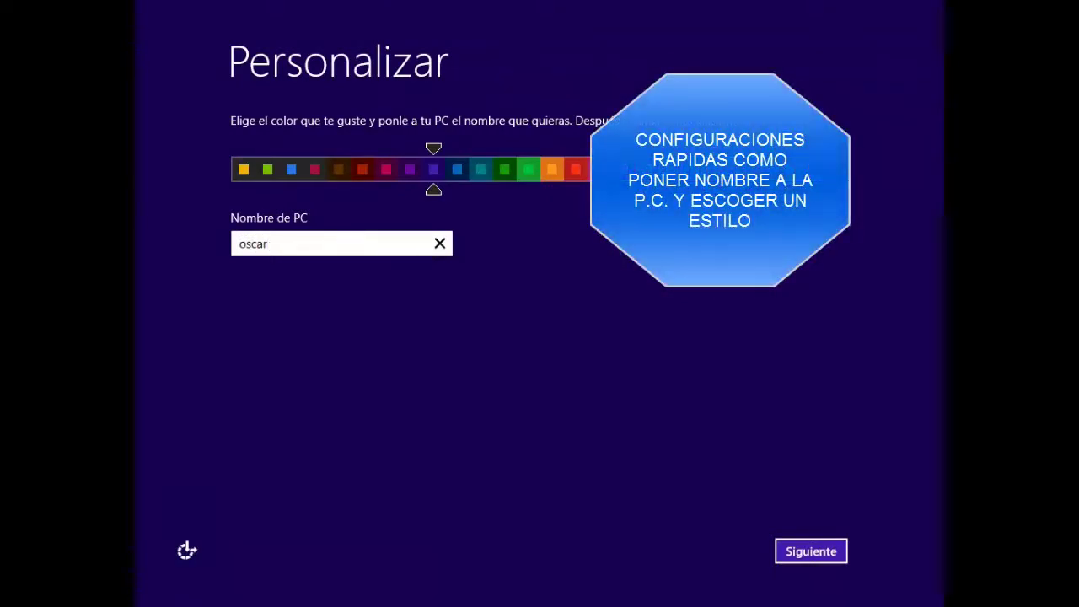
click(268, 169)
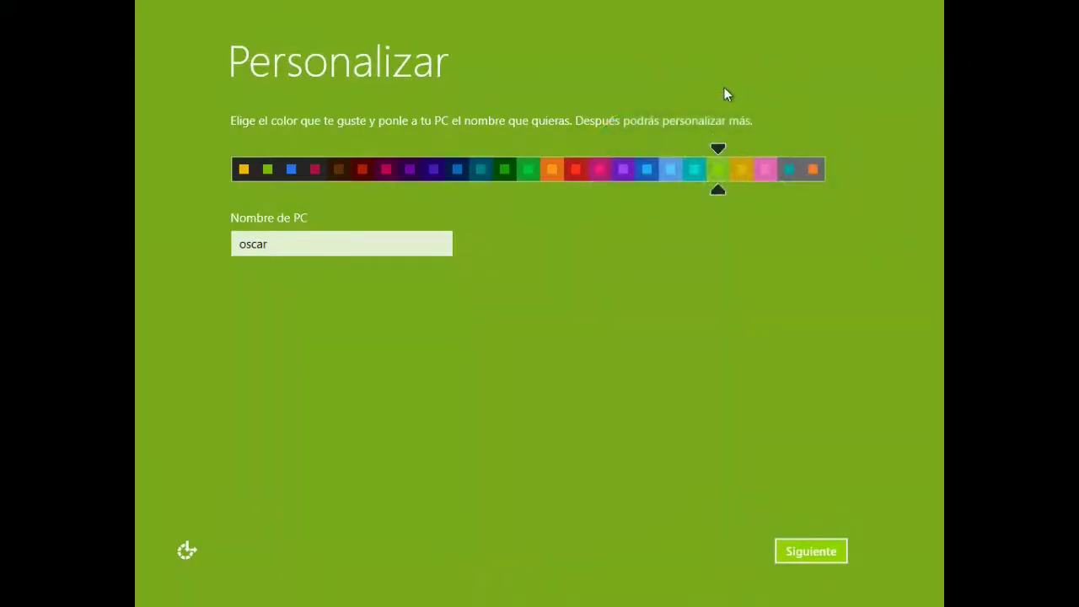
click(639, 186)
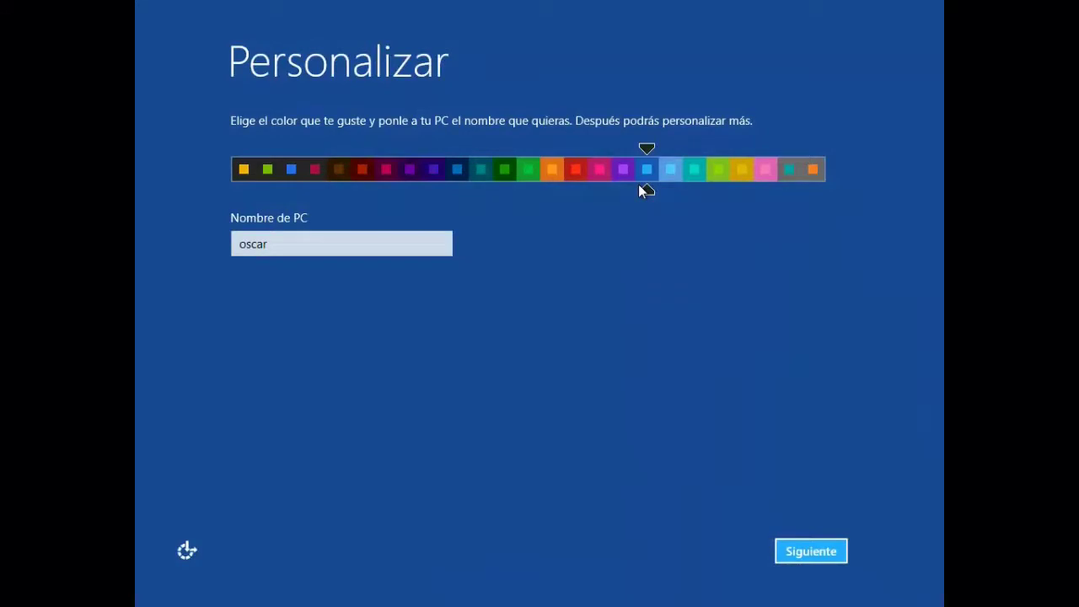
key(Return)
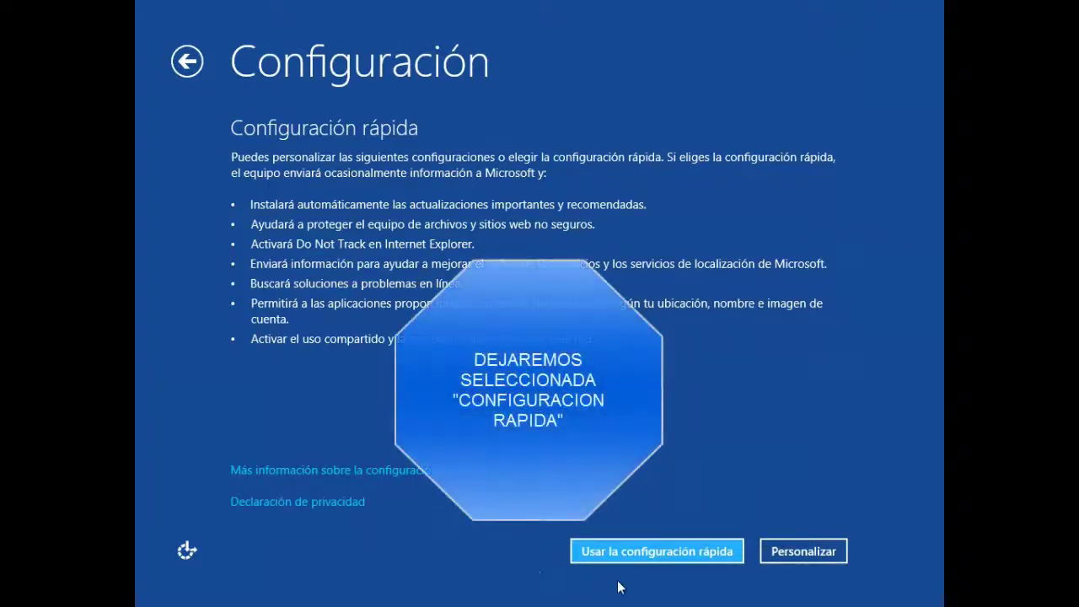
Accept the express settings and enter a user name on the Microsoft sign-in form.
click(628, 551)
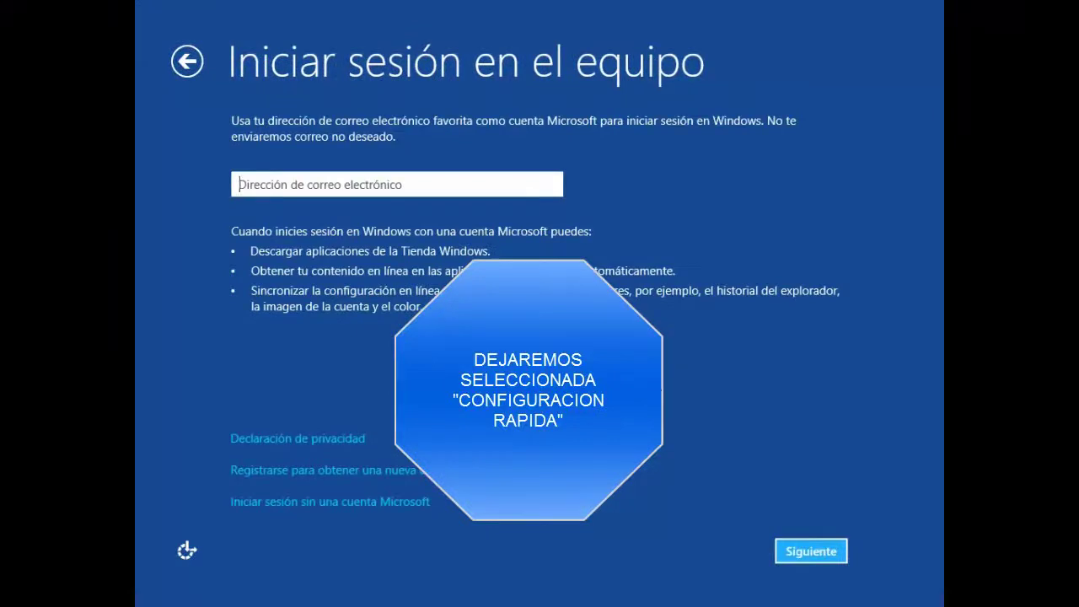
text(ivn)
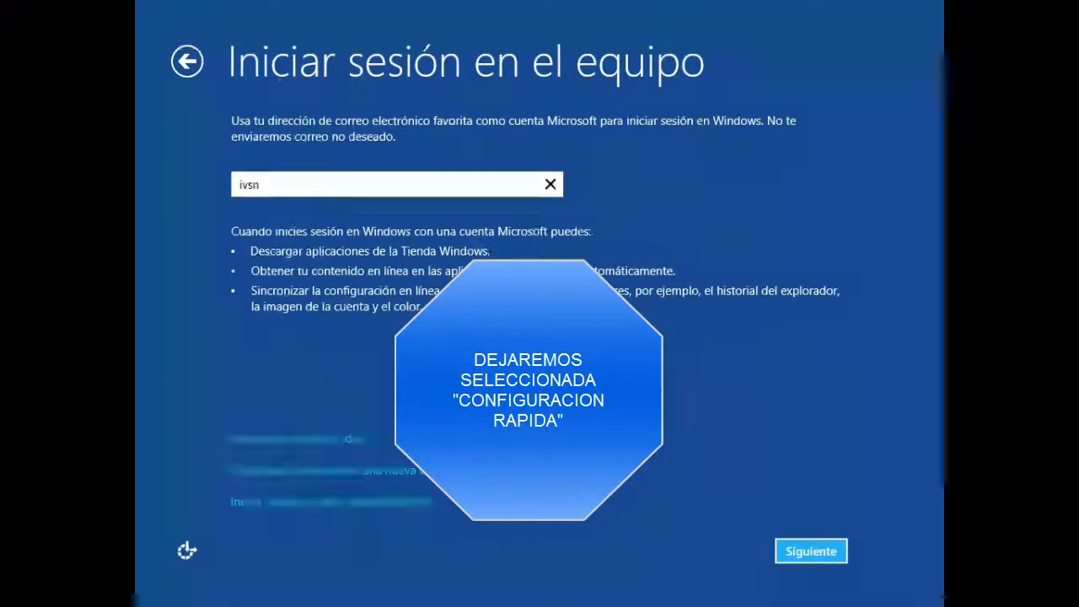
key(BackSpace)
text(an)
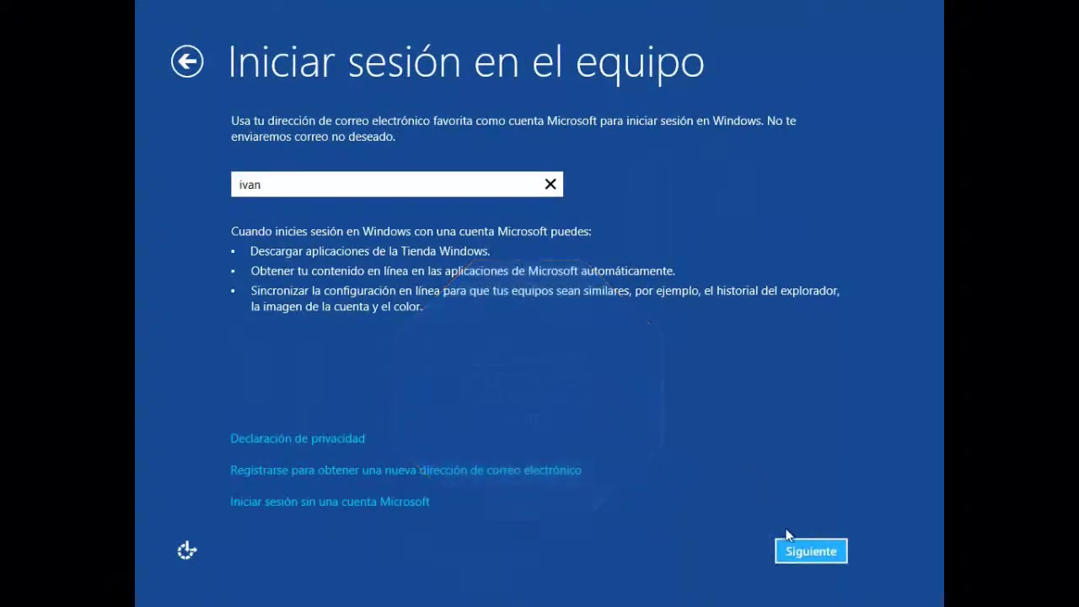
click(797, 559)
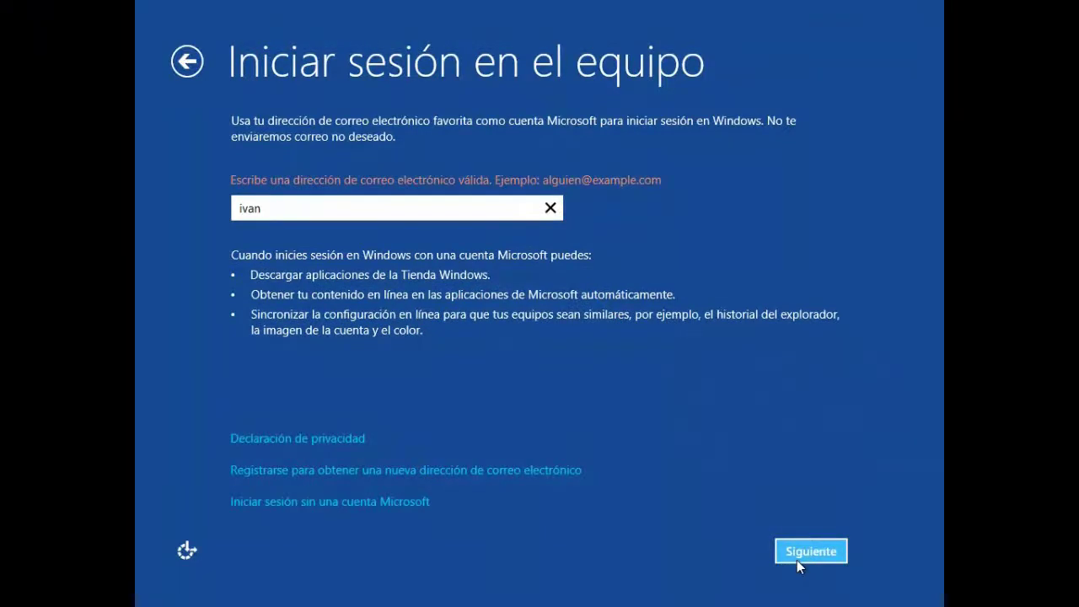
Sign in without a Microsoft account and create a local account with a username.
click(402, 501)
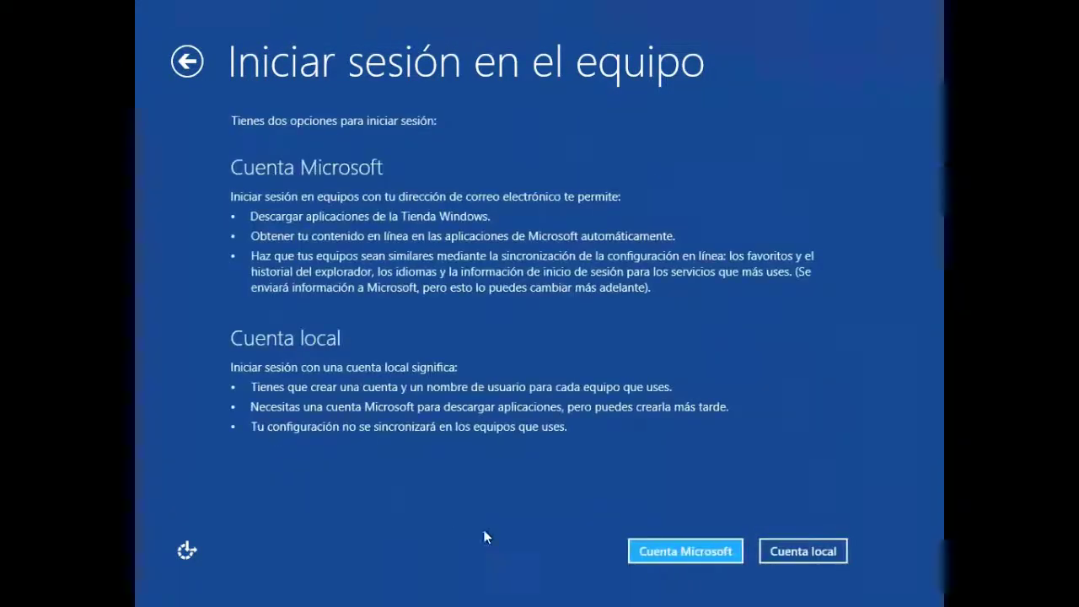
click(774, 551)
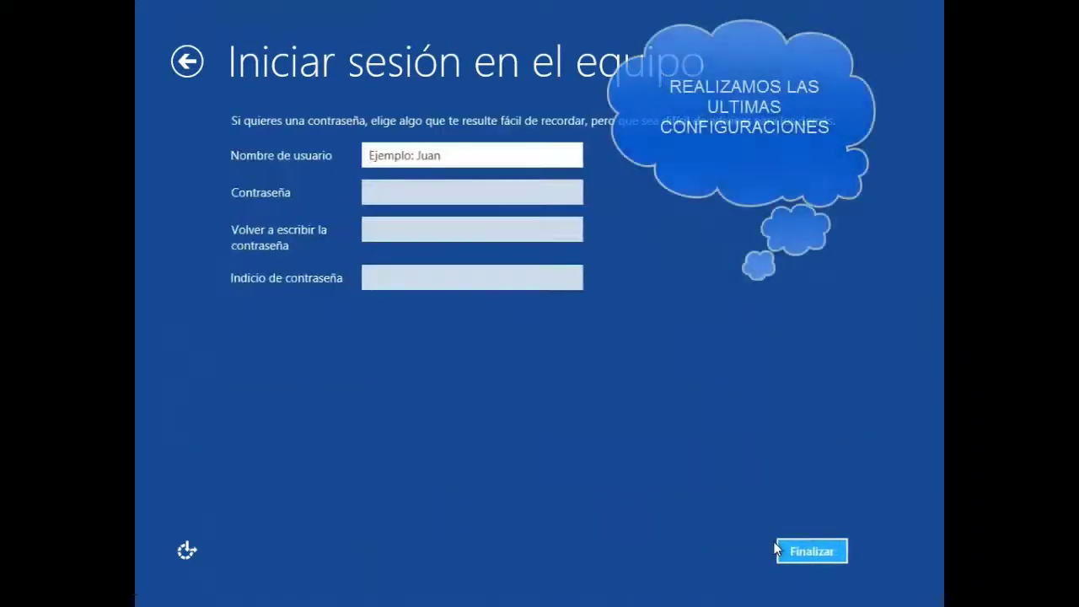
text(ivan)
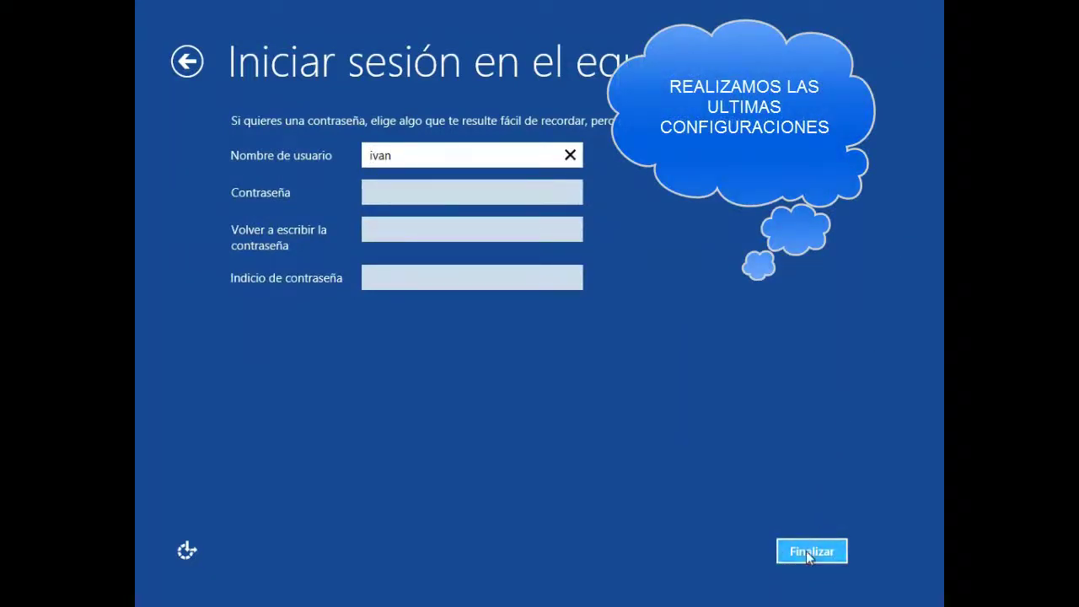
click(807, 553)
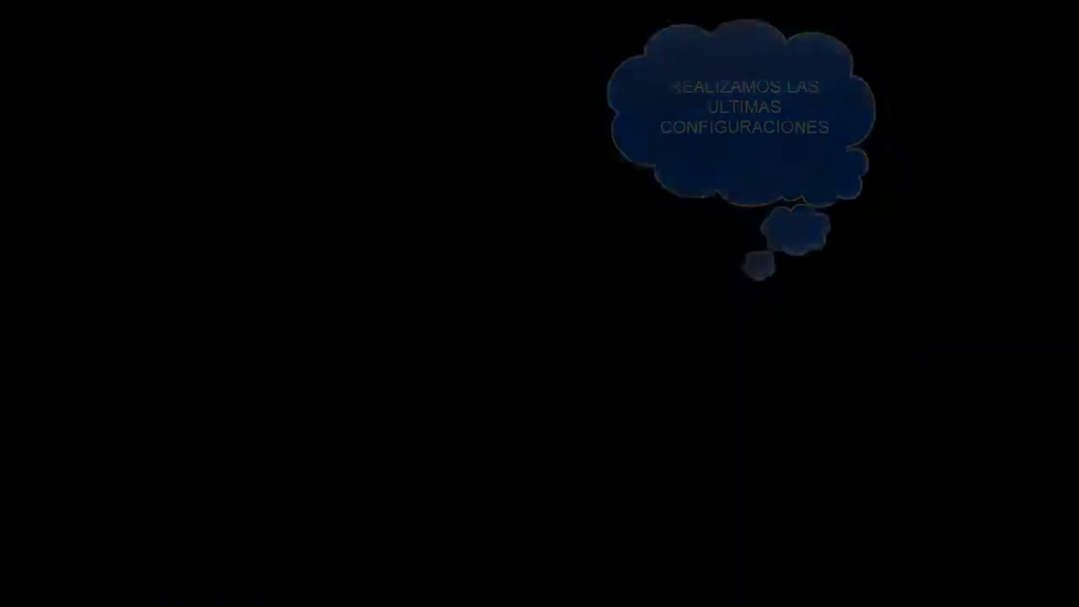